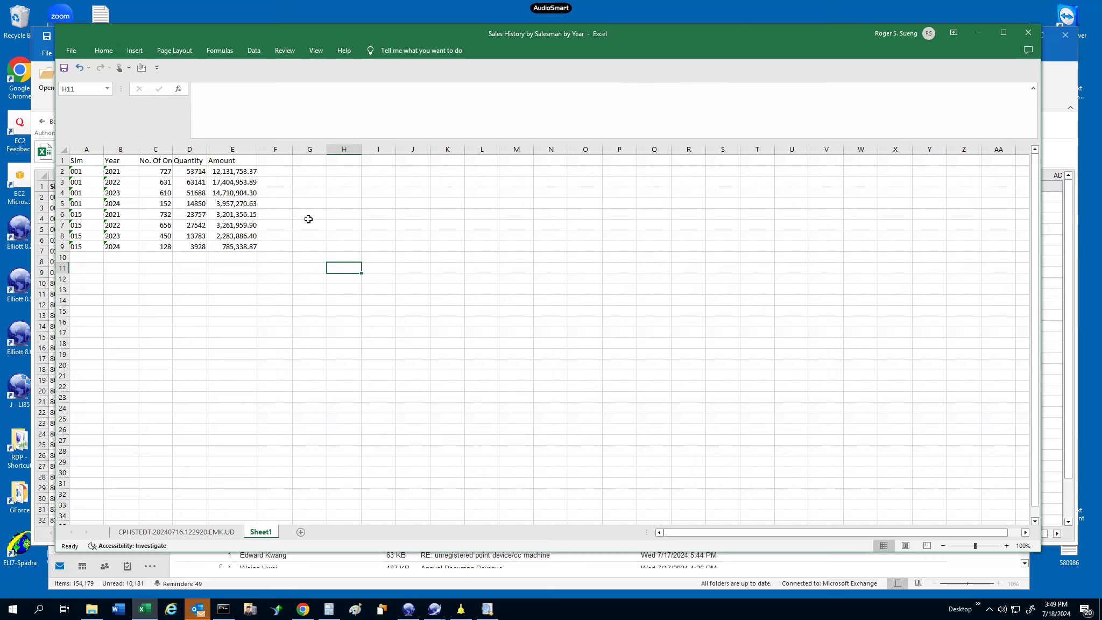
Widen the No. Of Orders and Quantity columns so that their headings fit.
drag(170, 147, 192, 147)
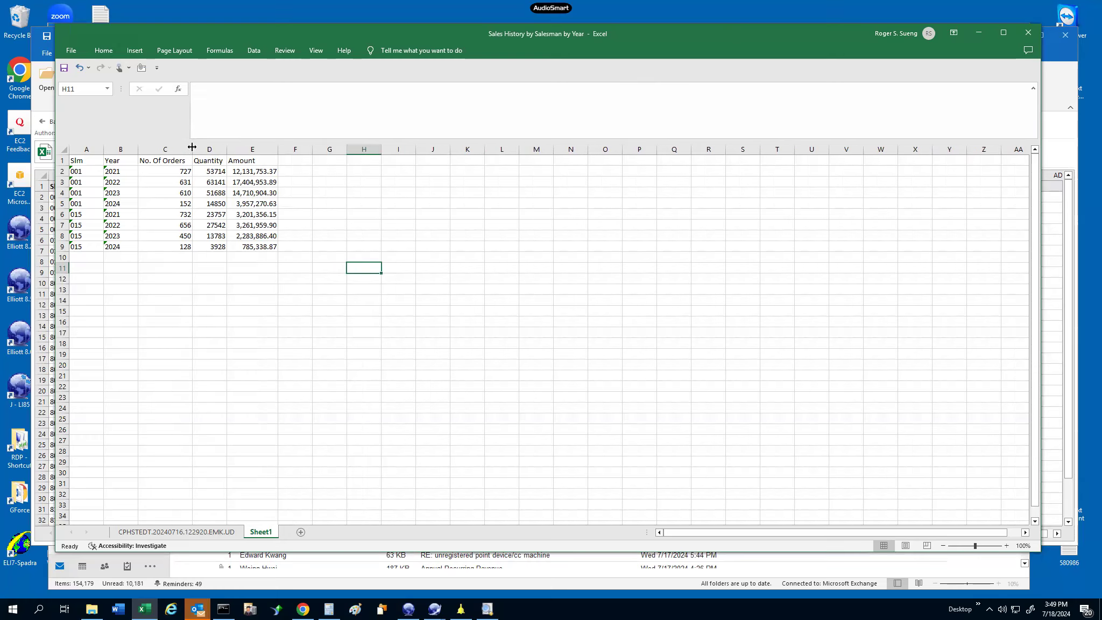
drag(227, 148, 240, 149)
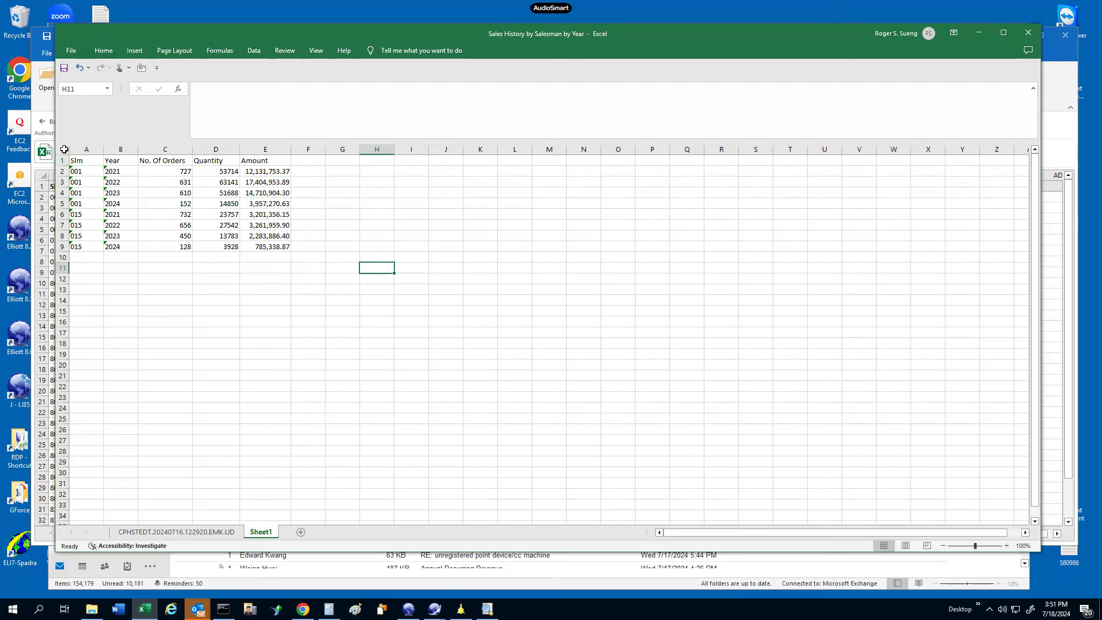
Create a PivotTable on a new worksheet from all the data on Sheet1.
click(64, 149)
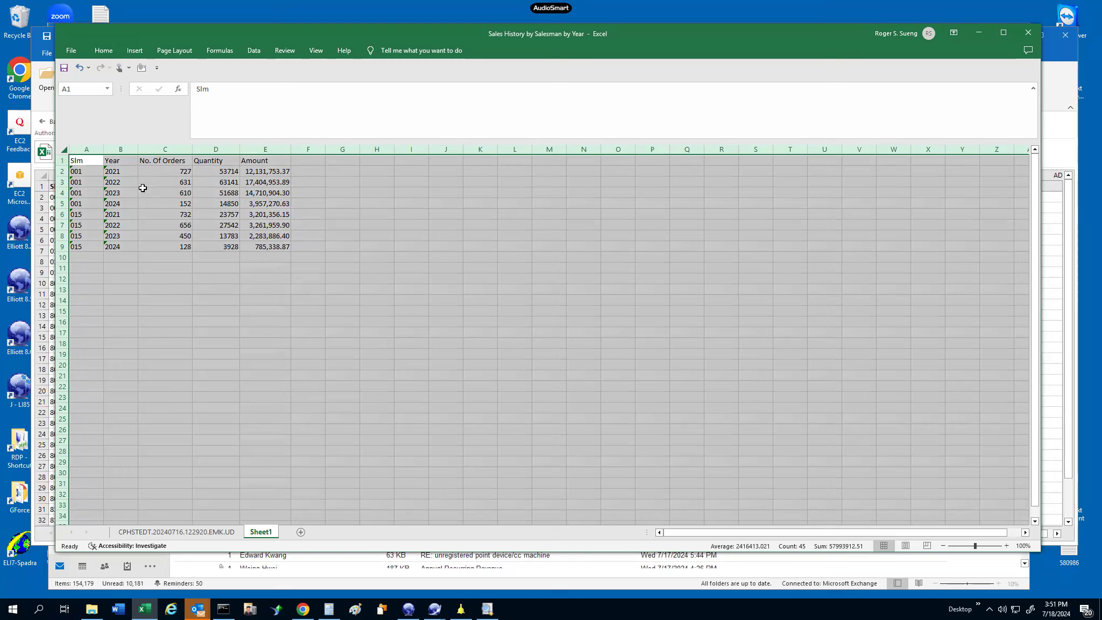
click(136, 50)
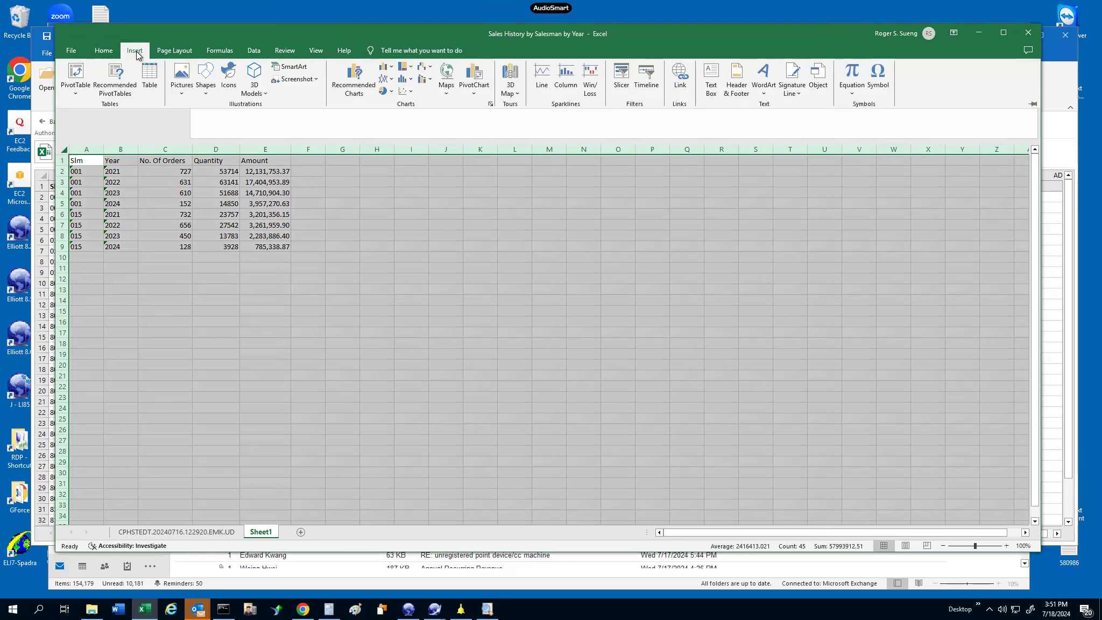
click(74, 97)
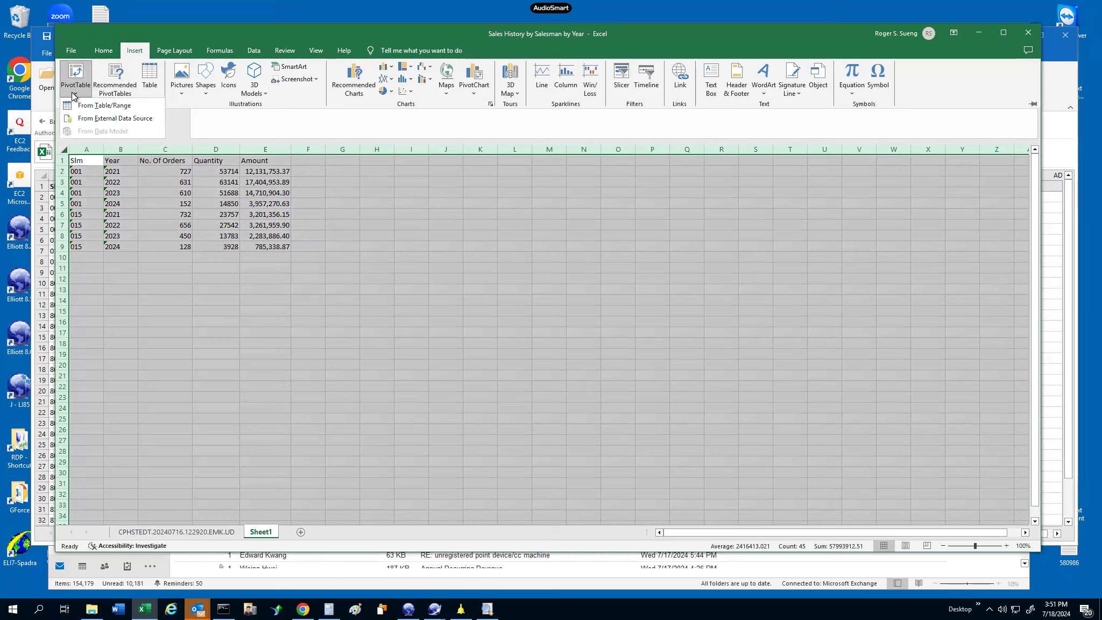
click(98, 107)
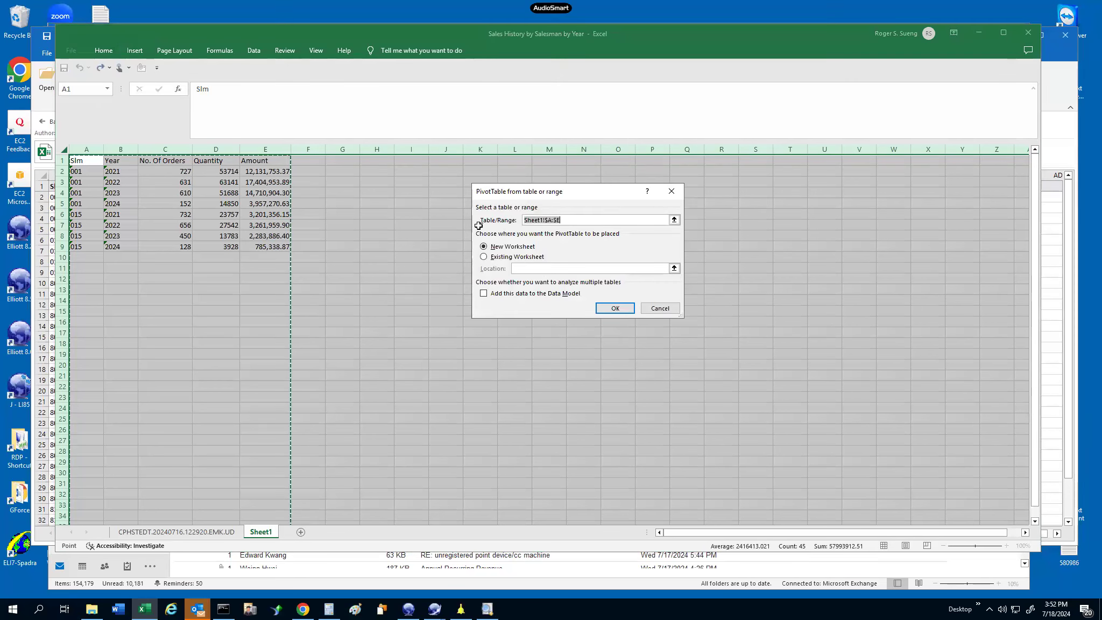
drag(591, 191, 501, 209)
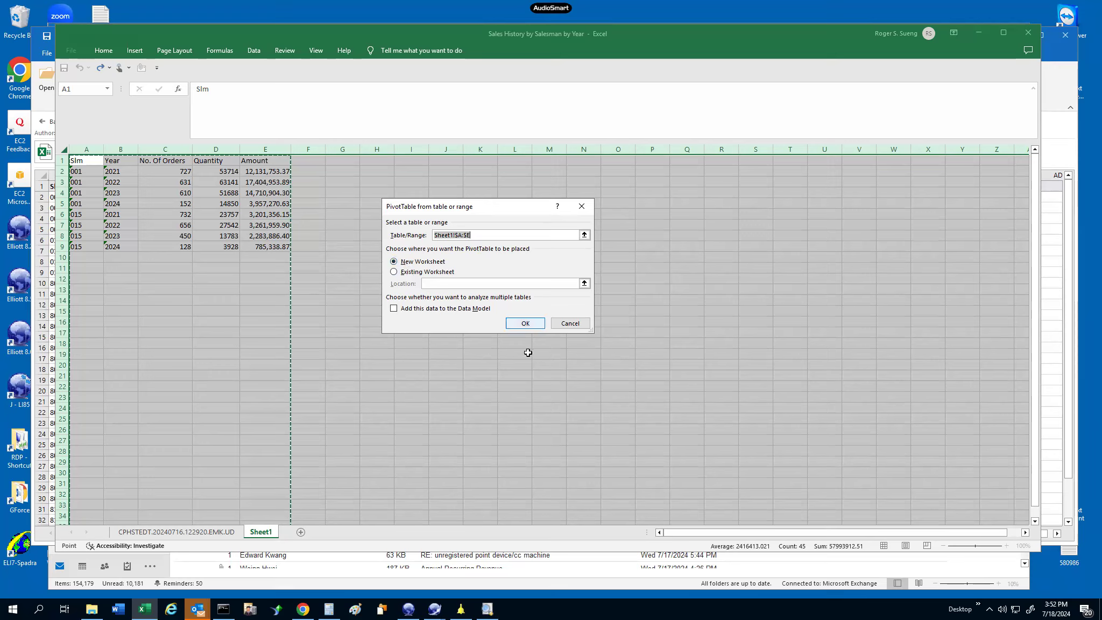
click(522, 325)
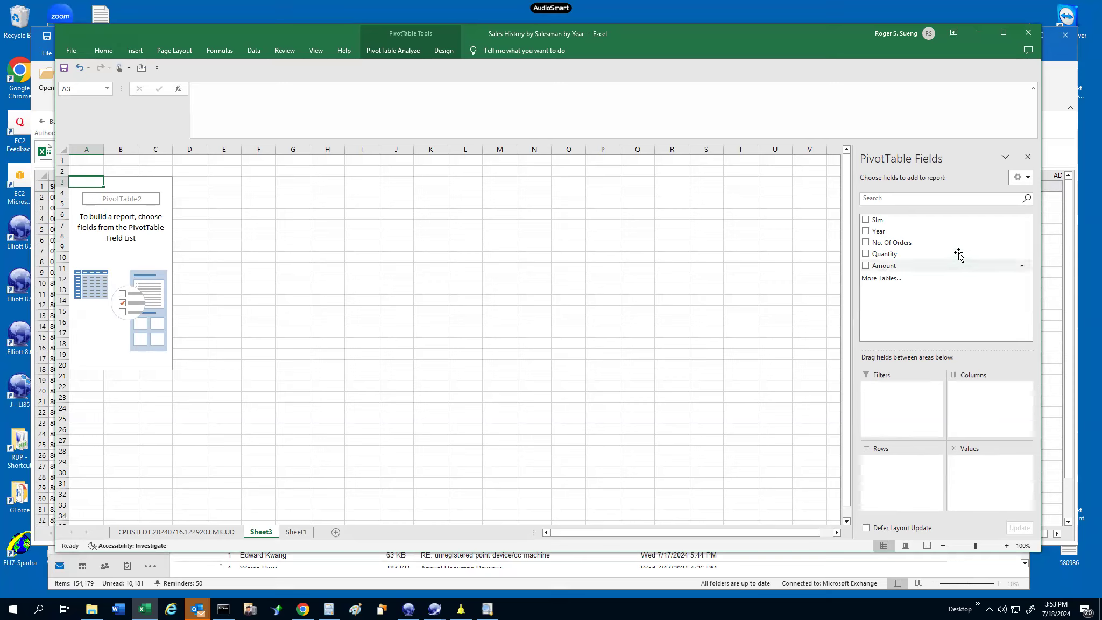
Lay out the PivotTable with Slm as rows and Year as columns, and check the row and year headings.
click(866, 220)
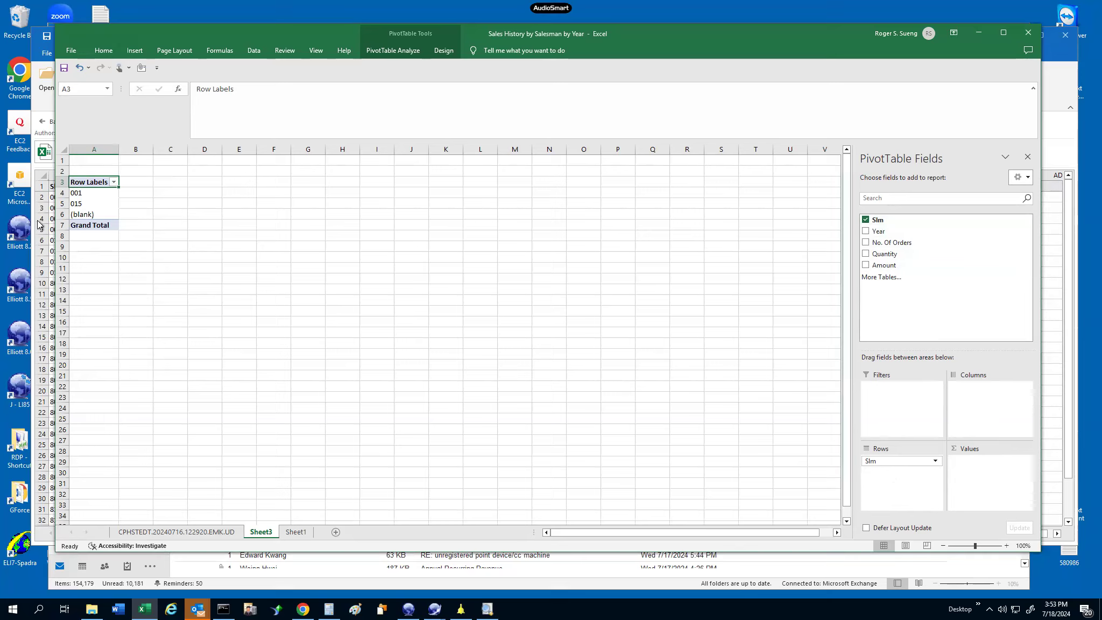
click(78, 192)
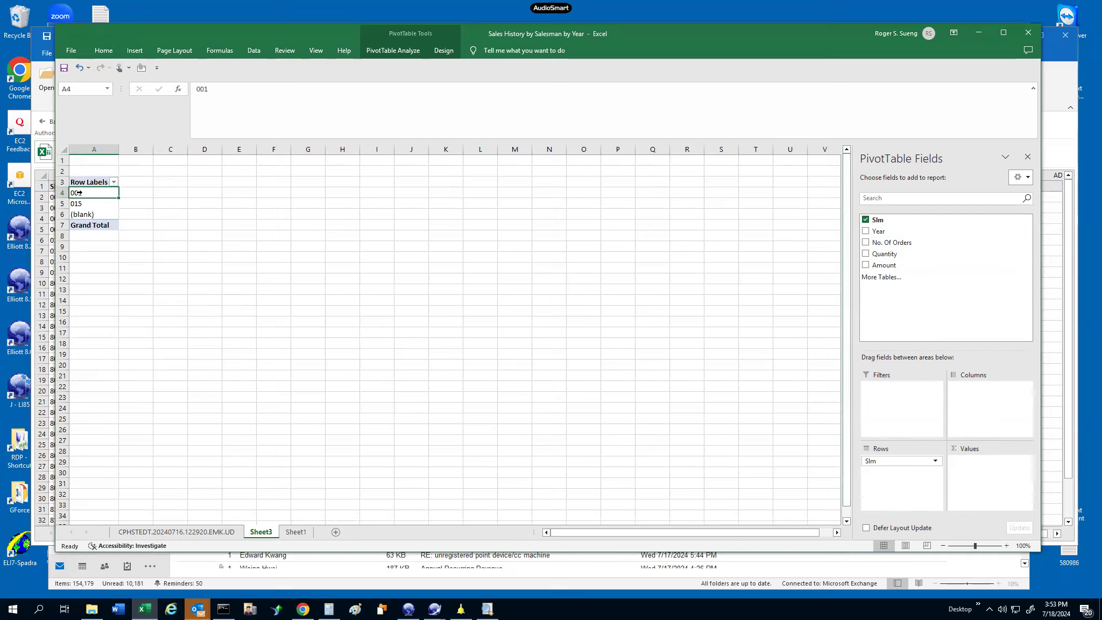
drag(79, 200, 79, 201)
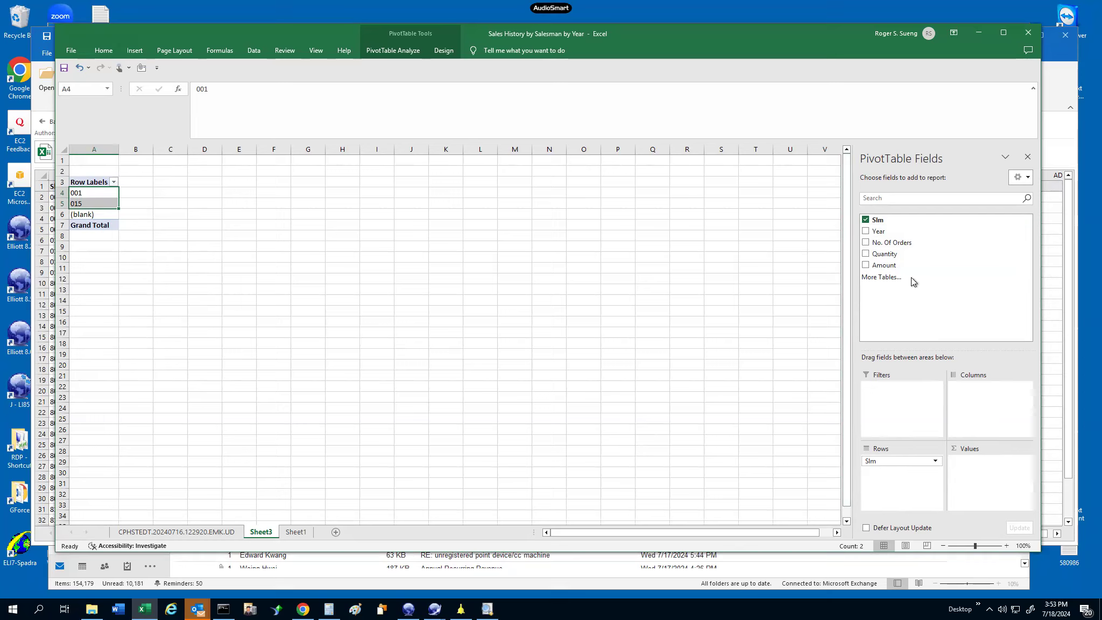
click(866, 232)
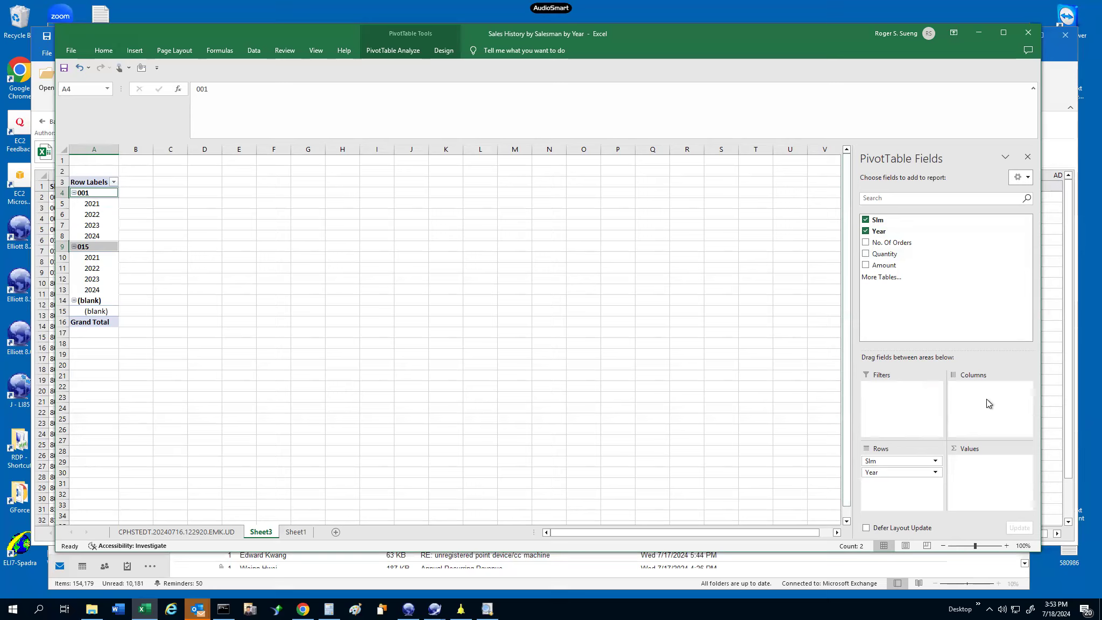
drag(885, 472, 975, 407)
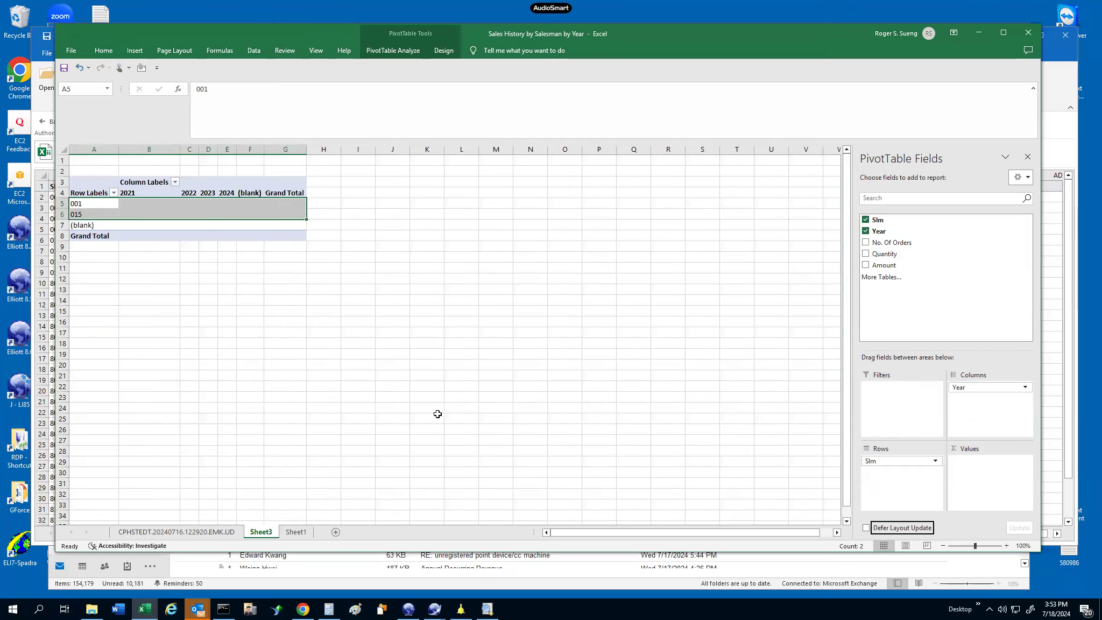
click(136, 193)
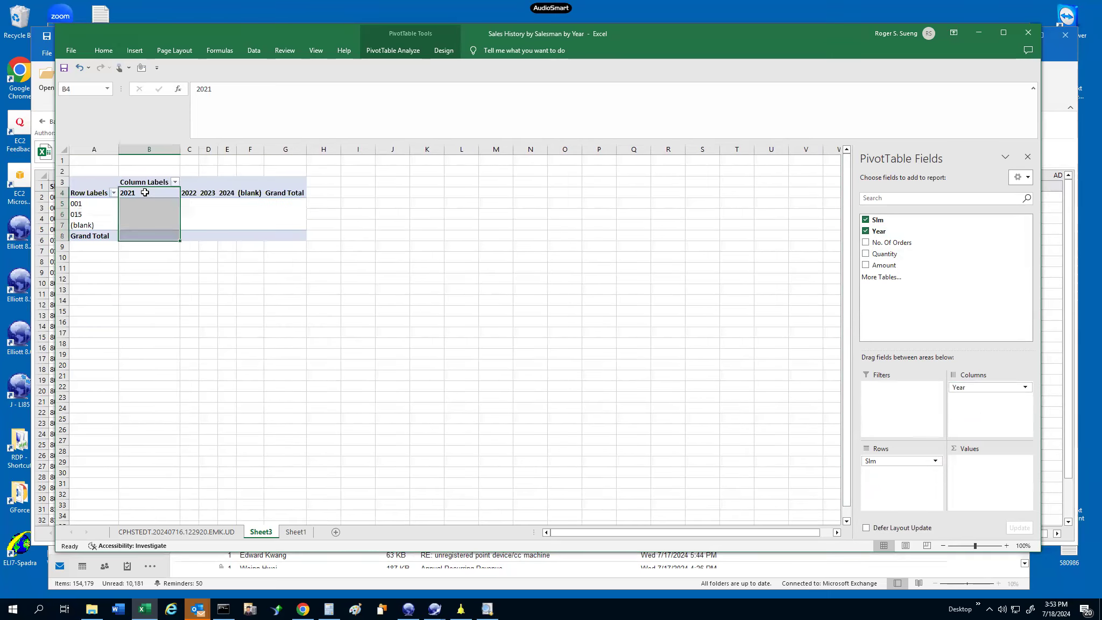
click(190, 192)
click(214, 192)
click(226, 192)
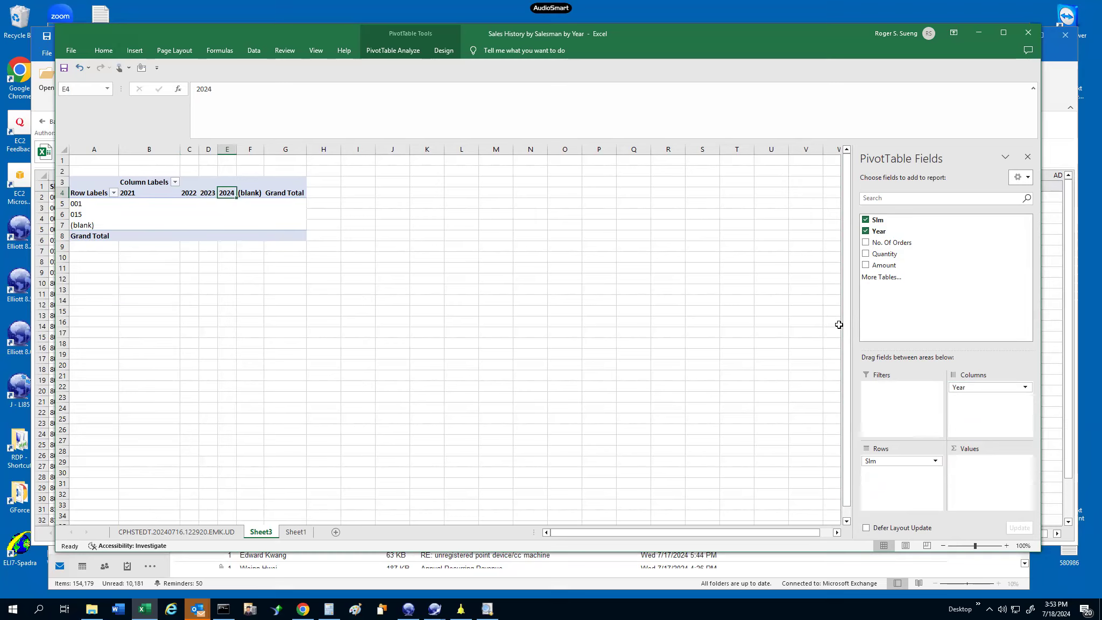
Add Quantity and Amount as summed values of the PivotTable and review the figures under each year.
click(866, 254)
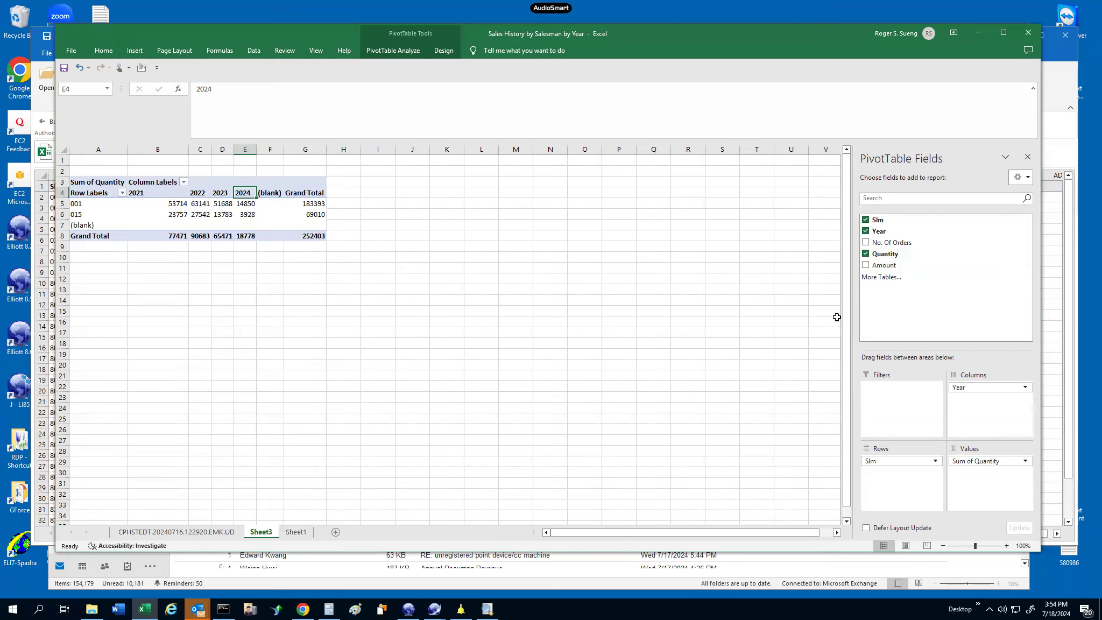
click(865, 266)
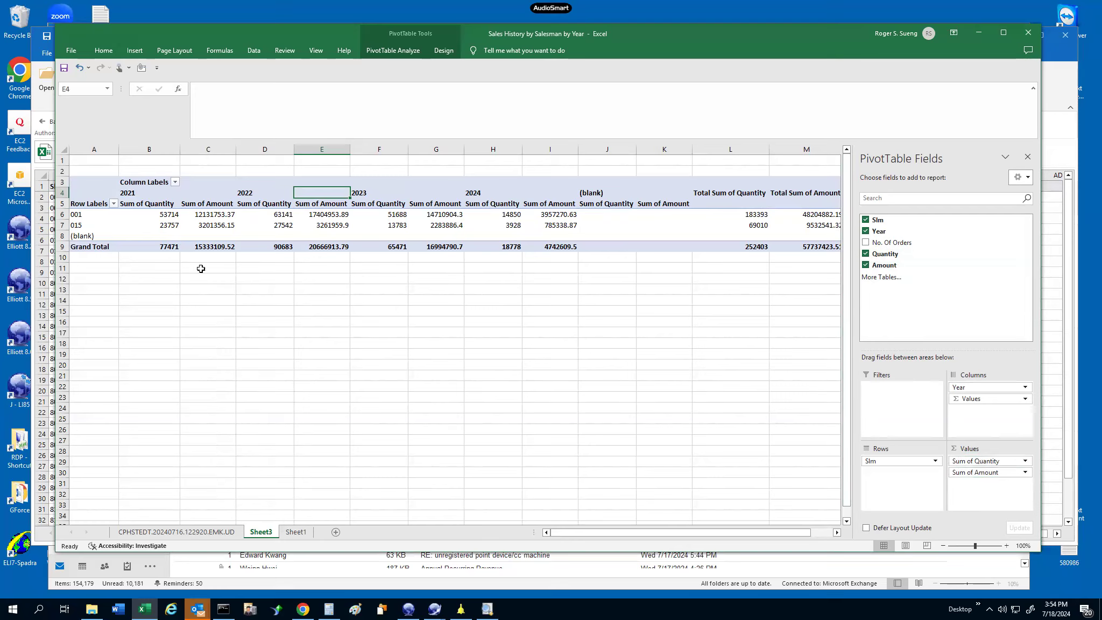
drag(127, 194, 206, 205)
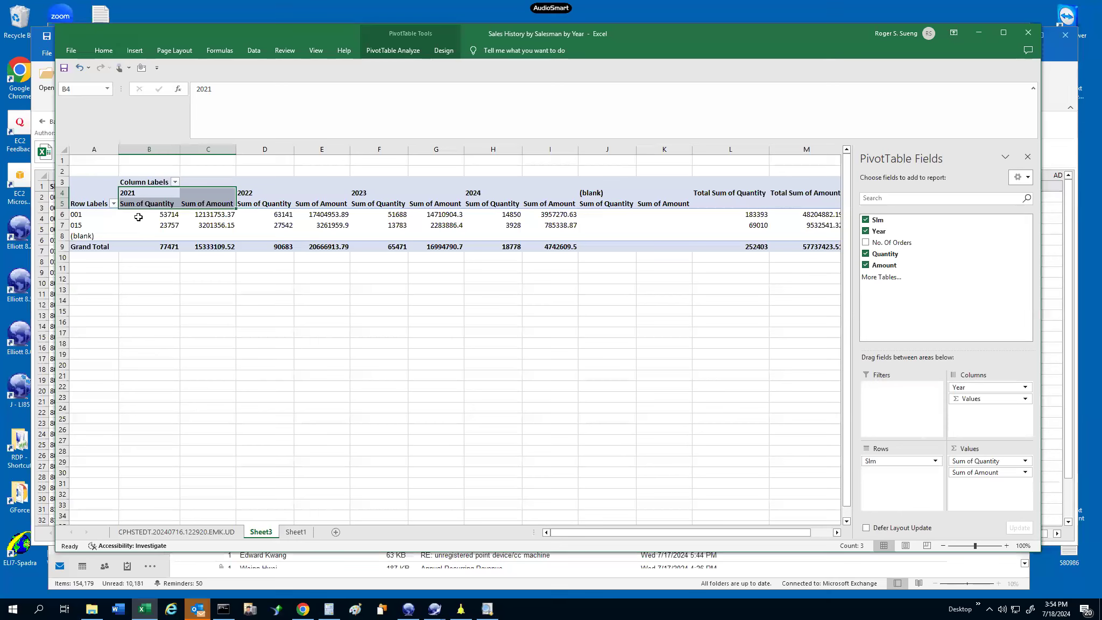
mouse_move(138, 217)
mouse_move(195, 229)
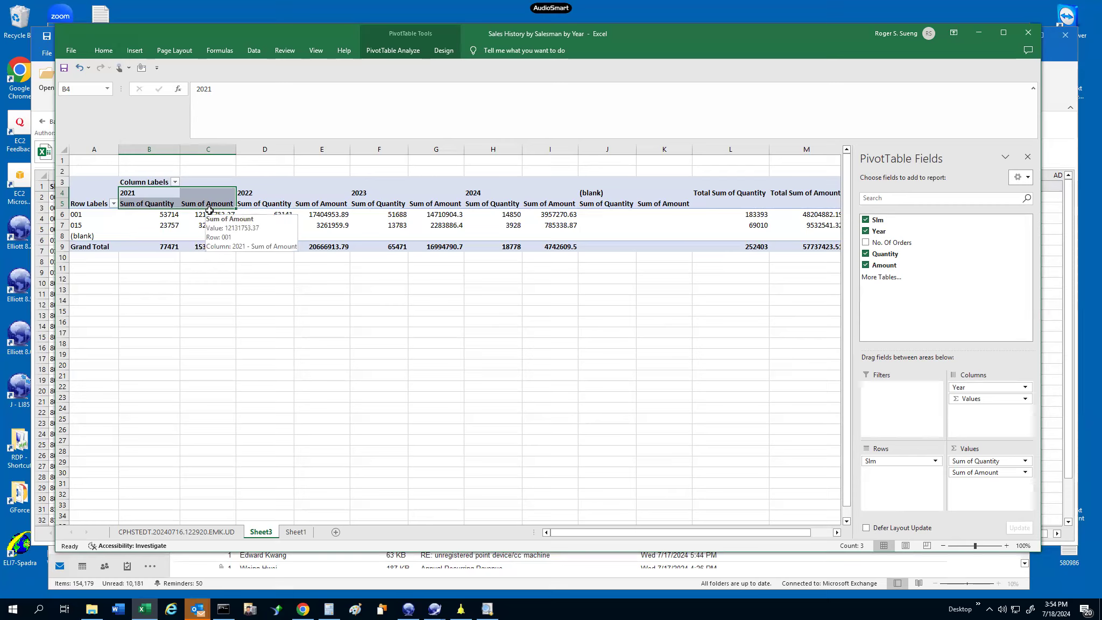
drag(260, 194, 565, 203)
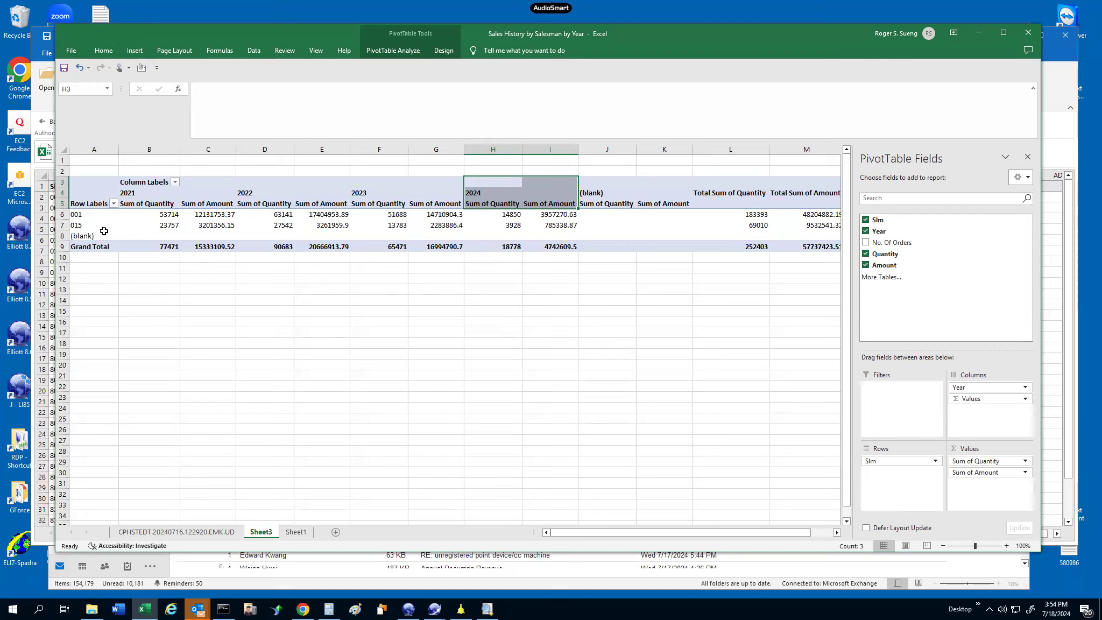
Filter the (blank) entry out of the PivotTable's year column labels.
click(596, 197)
click(600, 193)
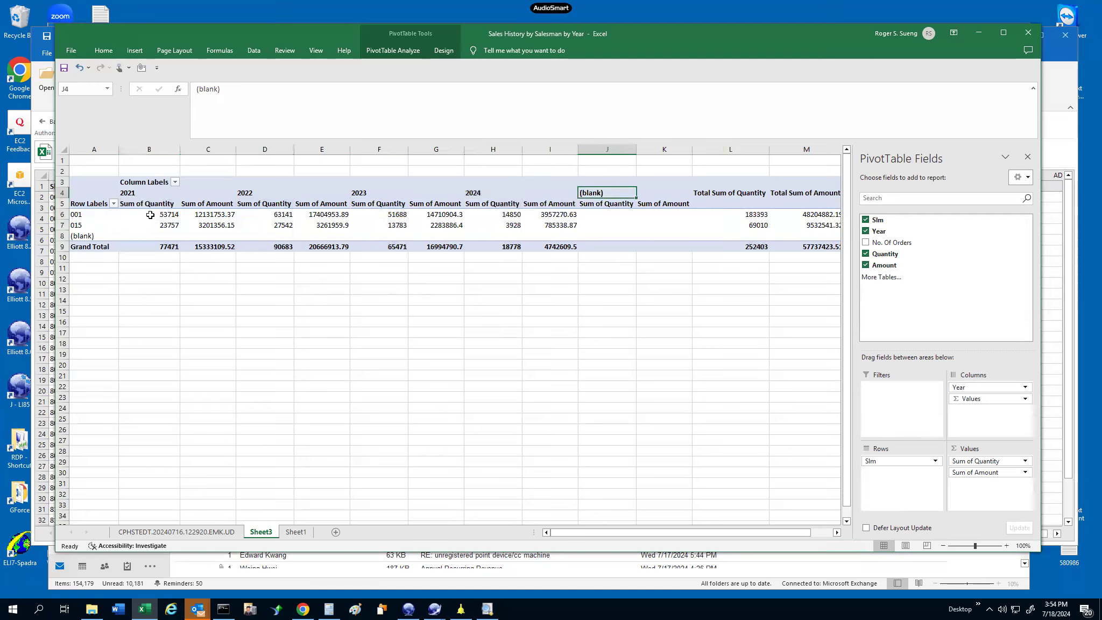
click(175, 182)
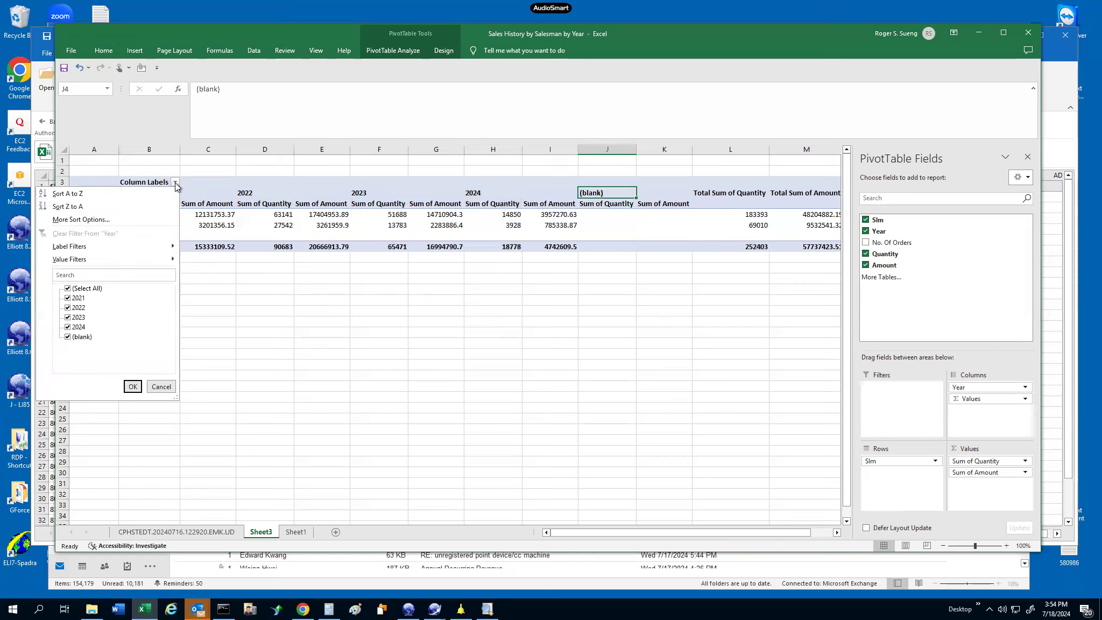
click(68, 337)
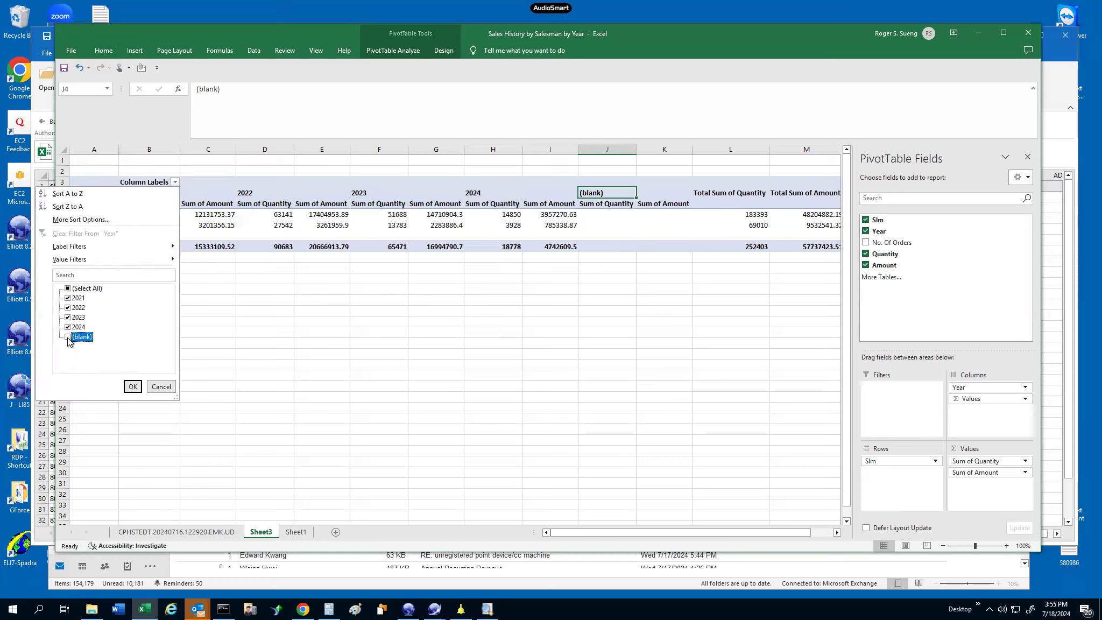
click(132, 386)
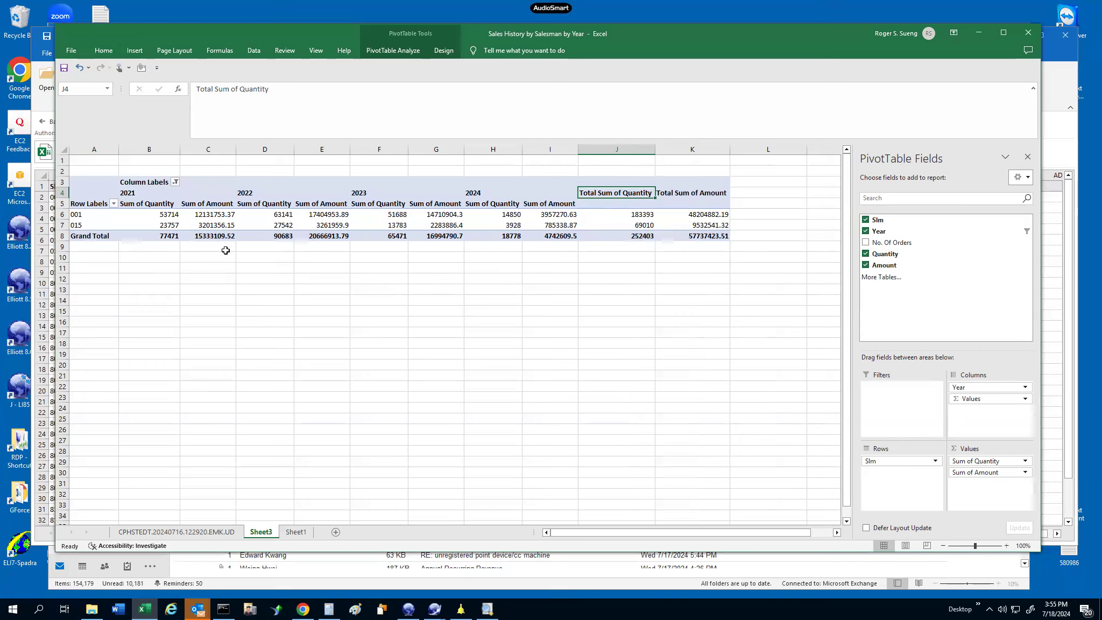
Format the amount columns C, E, G, I and K as Number with 2 decimal places and a 1000 separator.
drag(210, 214, 209, 224)
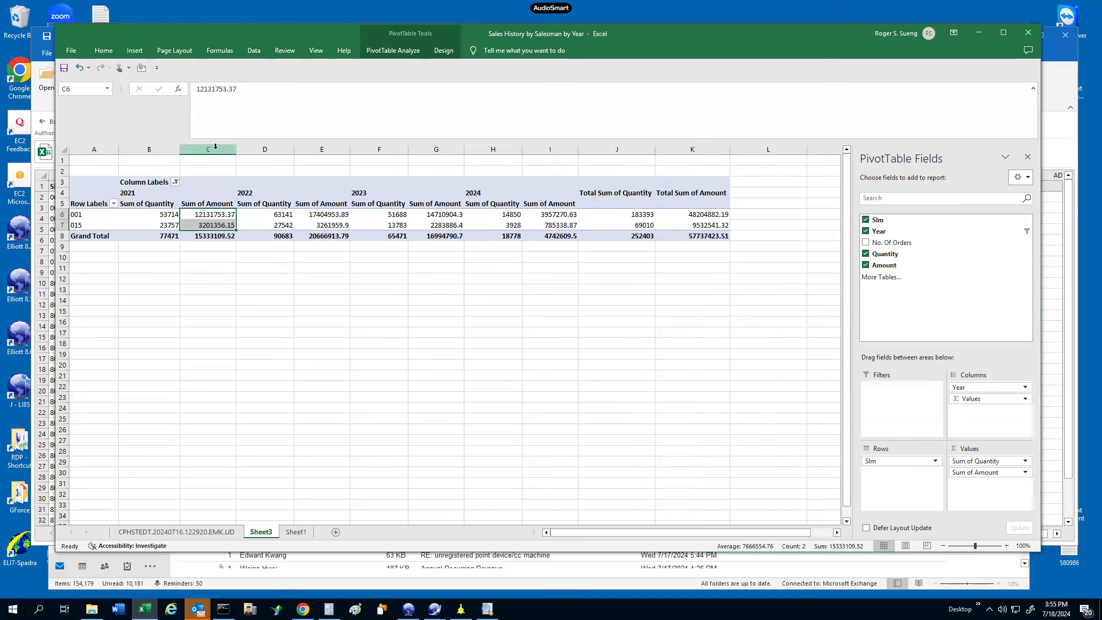
click(215, 145)
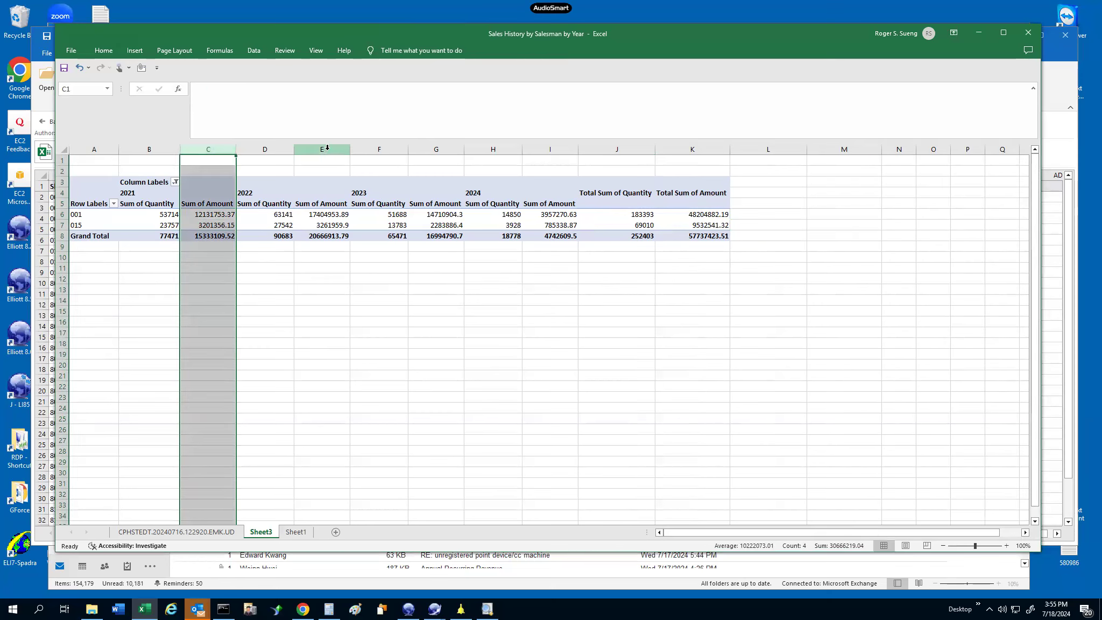
ctrl+click(327, 148)
ctrl+click(455, 149)
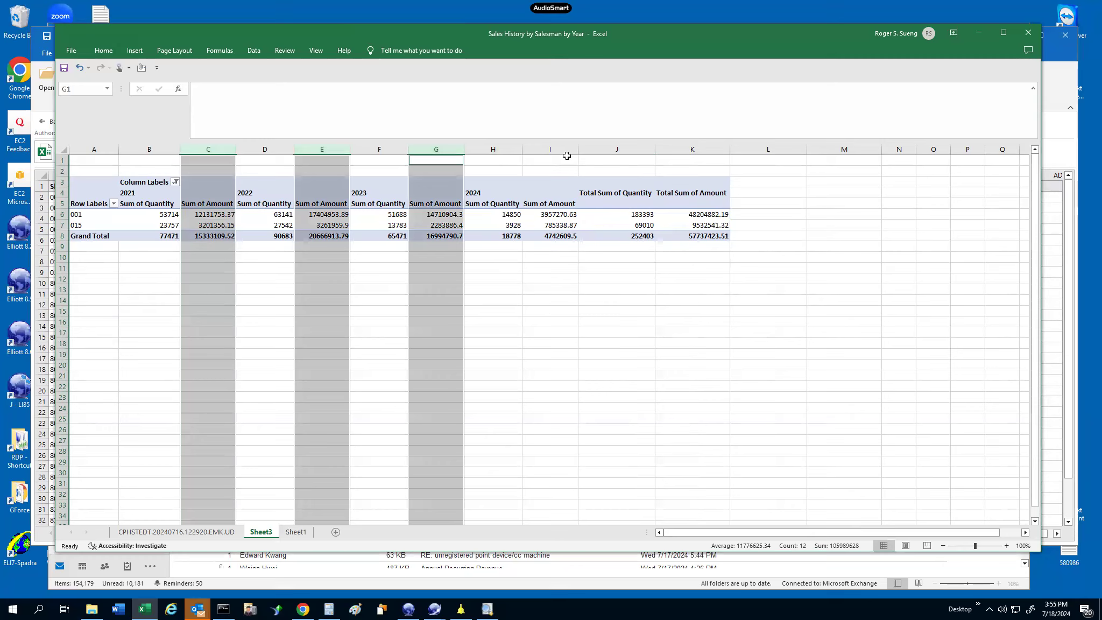
ctrl+click(561, 148)
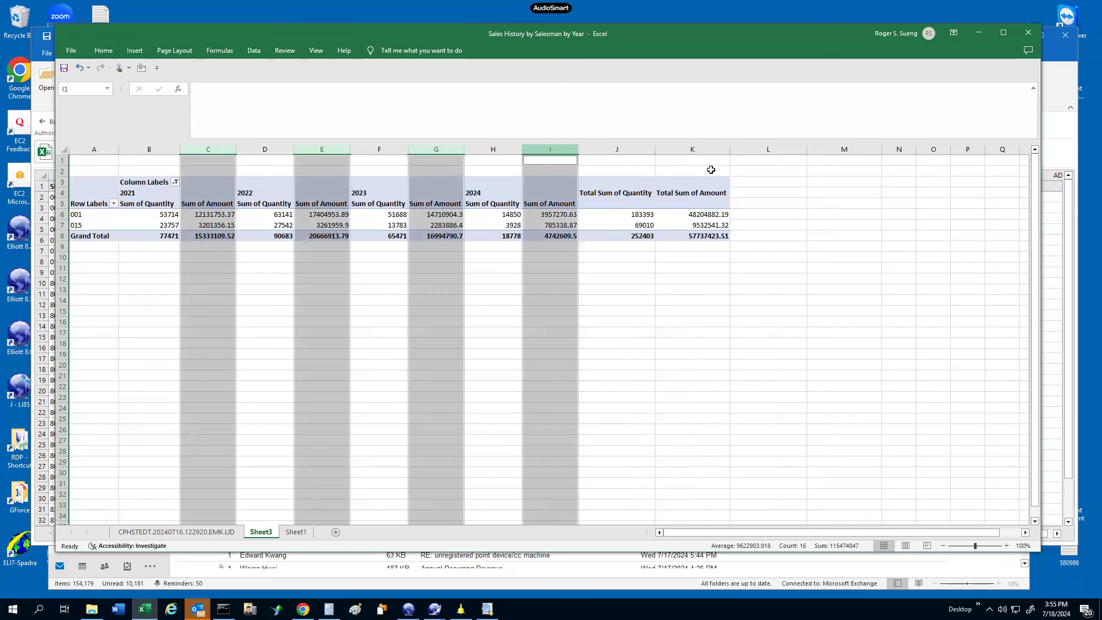
ctrl+click(702, 150)
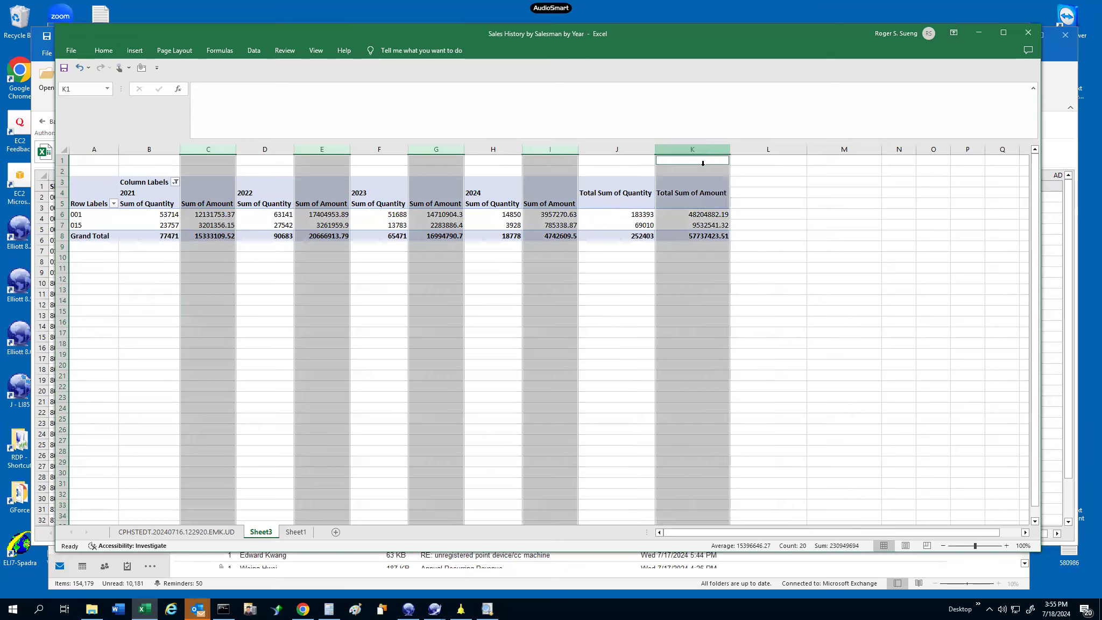
right_click(704, 217)
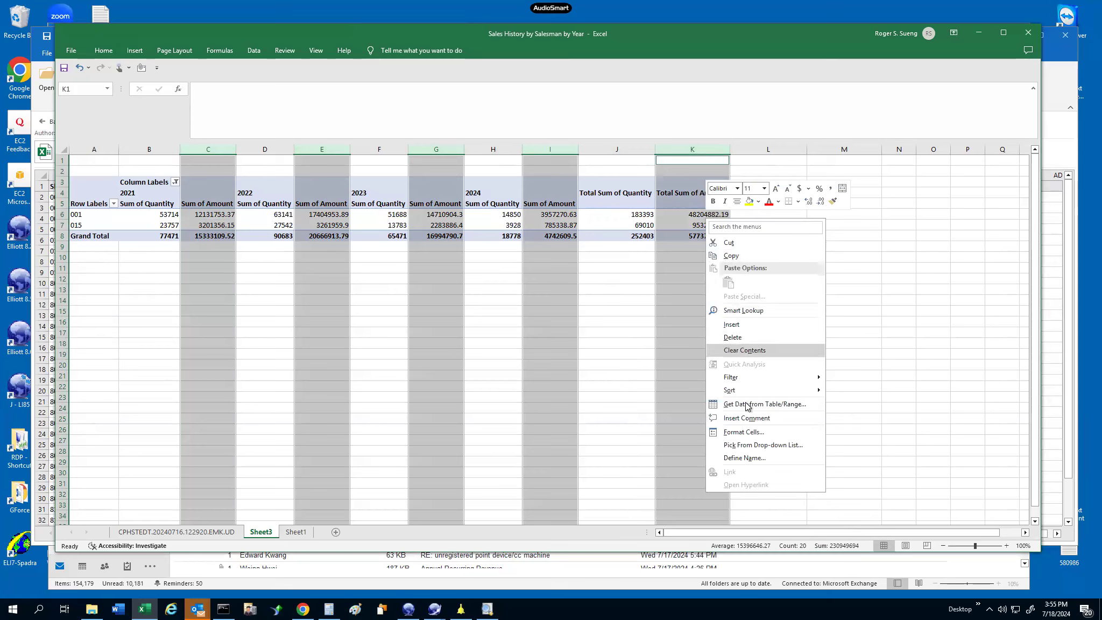
click(741, 433)
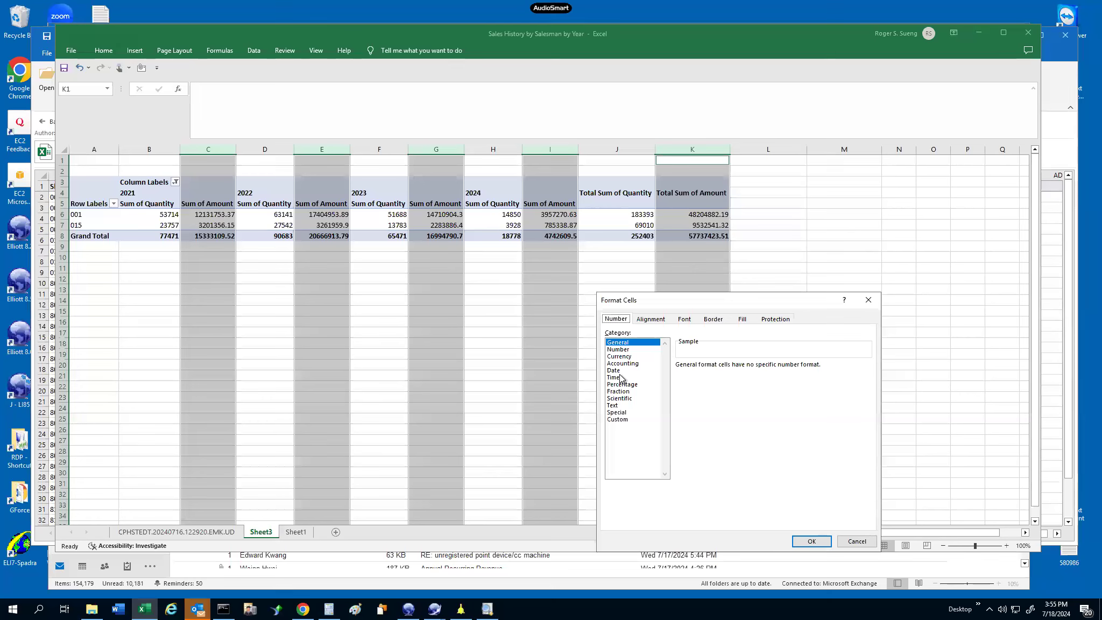
click(617, 350)
click(680, 379)
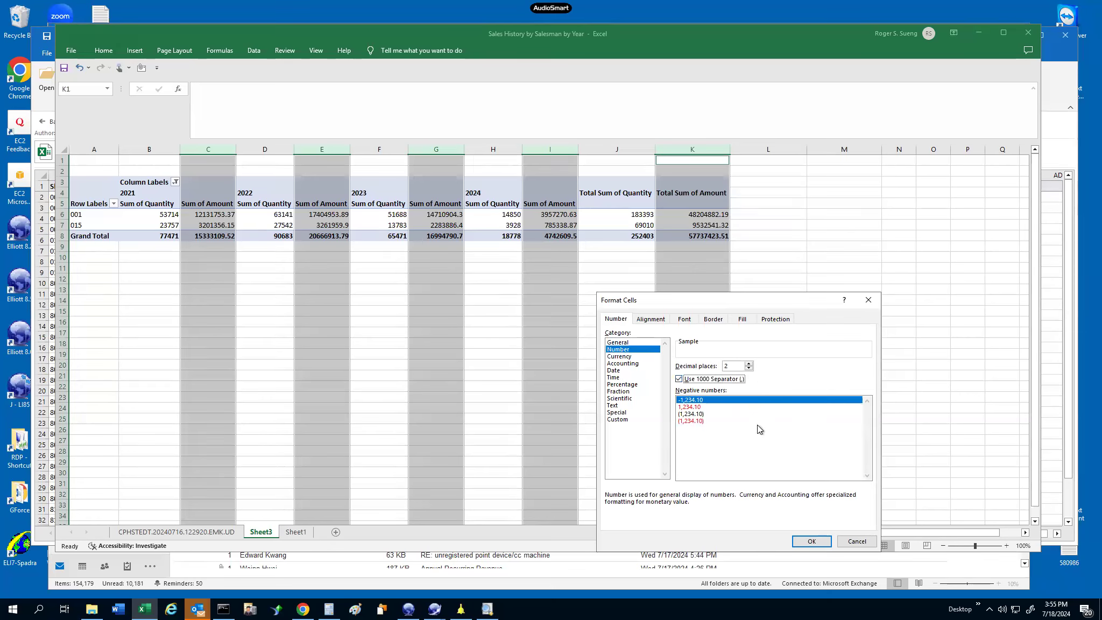
click(811, 541)
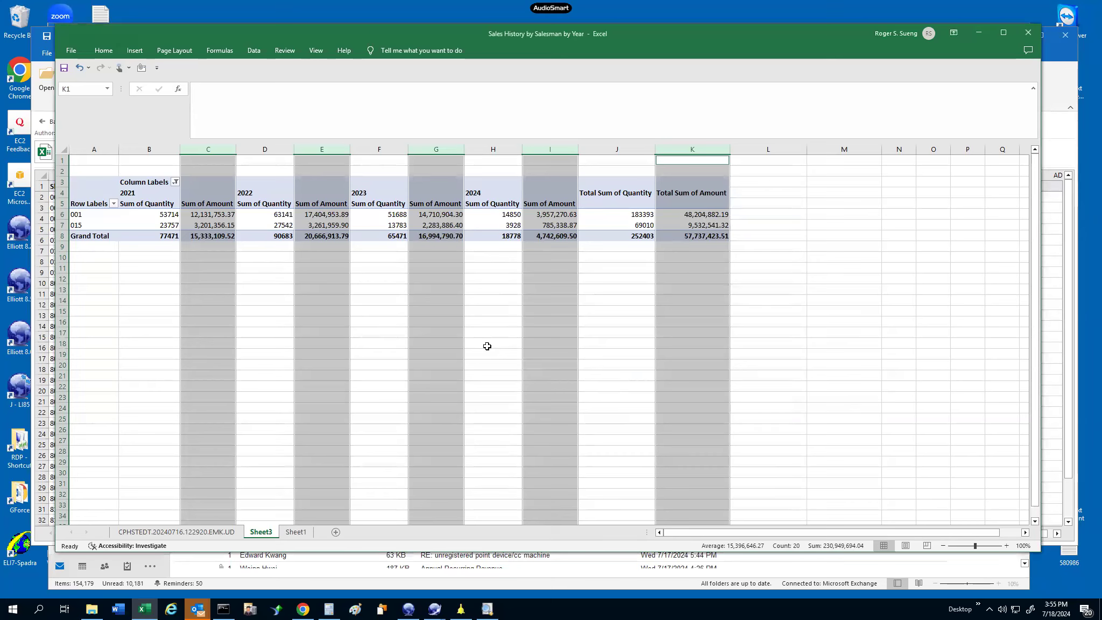
Clear the column selection and select the 2021 quantity for 001 to bring back the PivotTable field list.
click(487, 346)
click(134, 248)
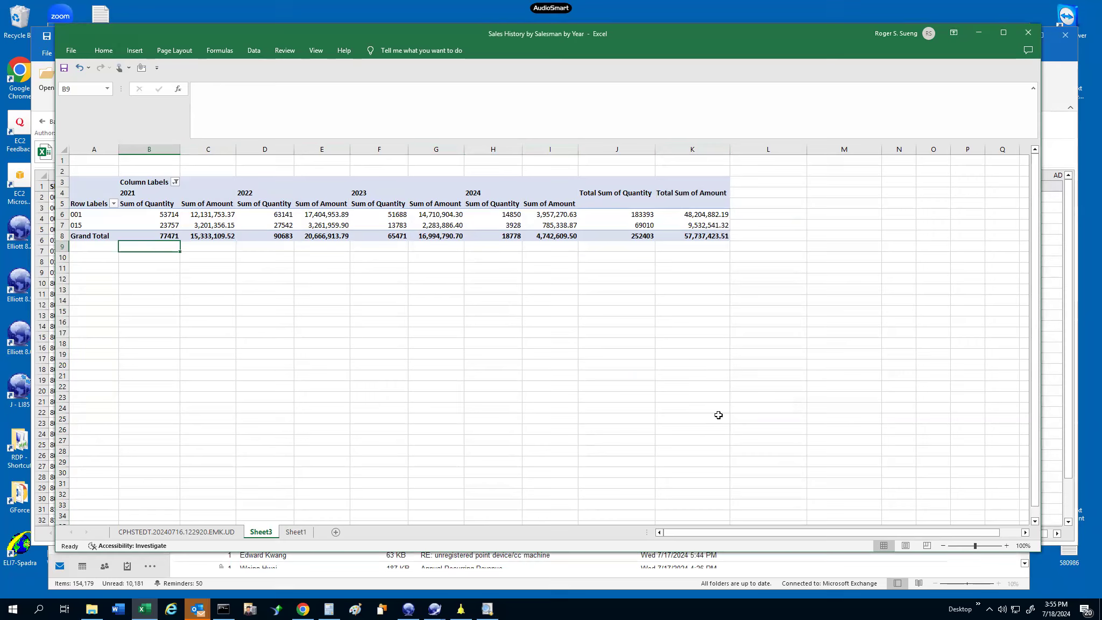
click(159, 214)
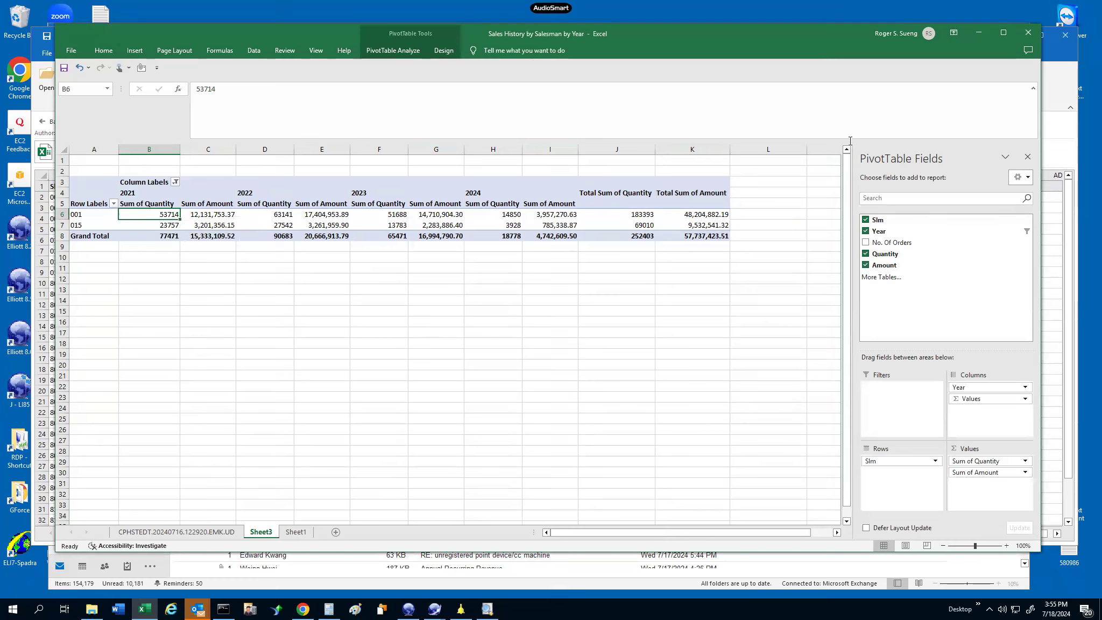